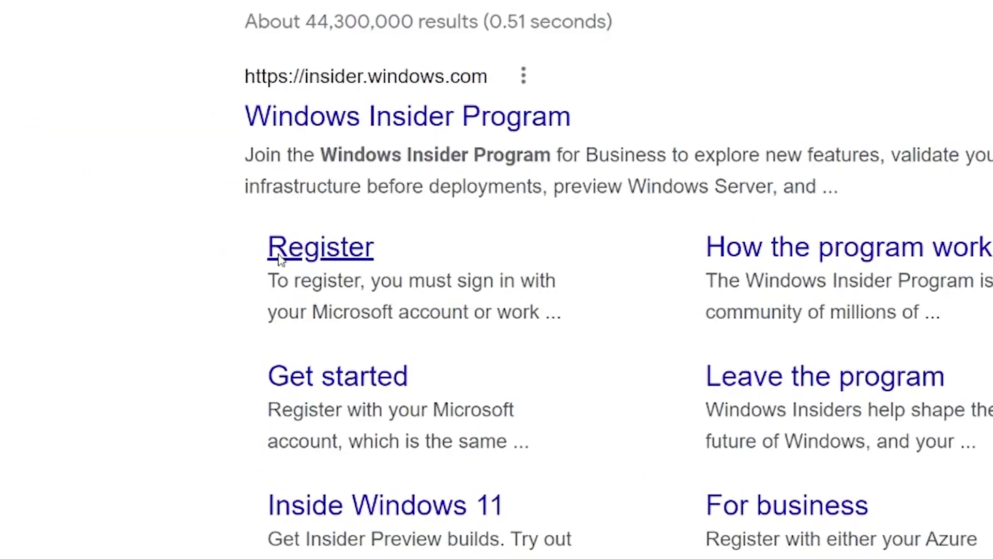
Follow the Windows Insider Program registration link in the Google results.
left_click(280, 258)
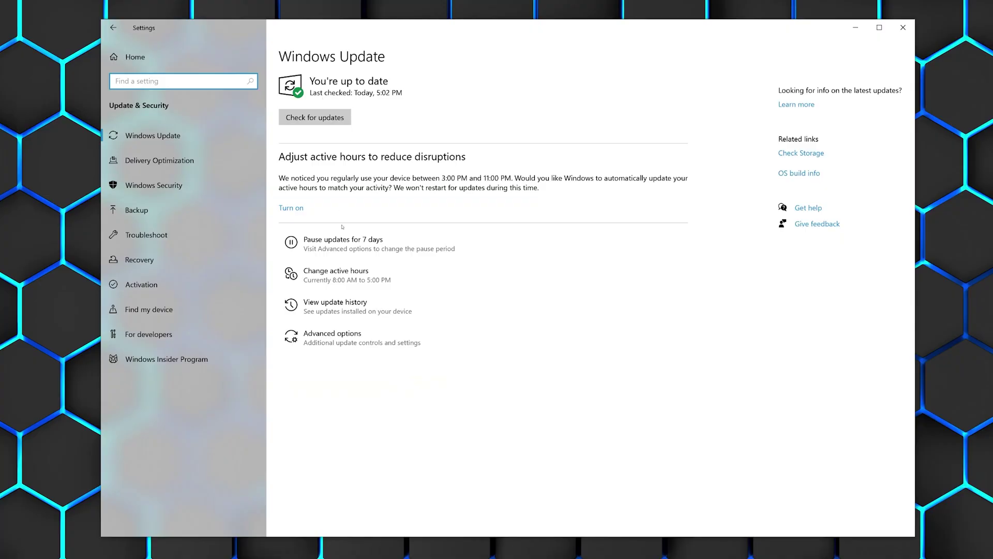
Open the update history and scroll through the Installed Updates list.
left_click(342, 305)
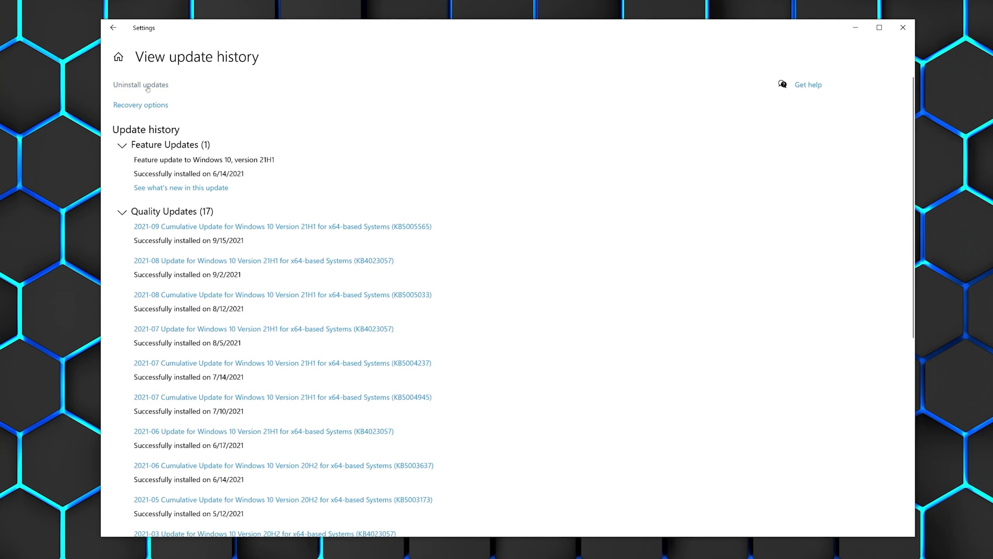
left_click(148, 85)
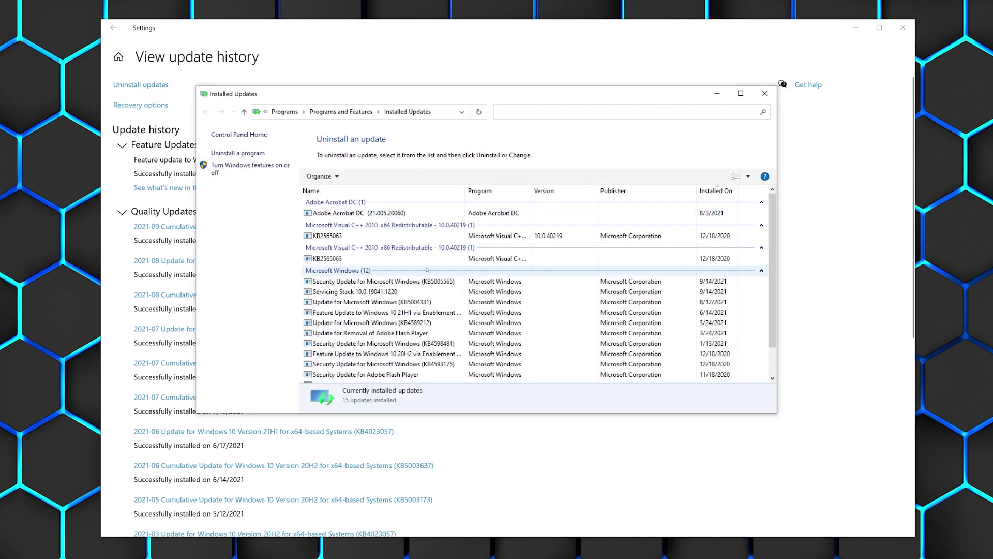
scroll(424, 275, "down", 2)
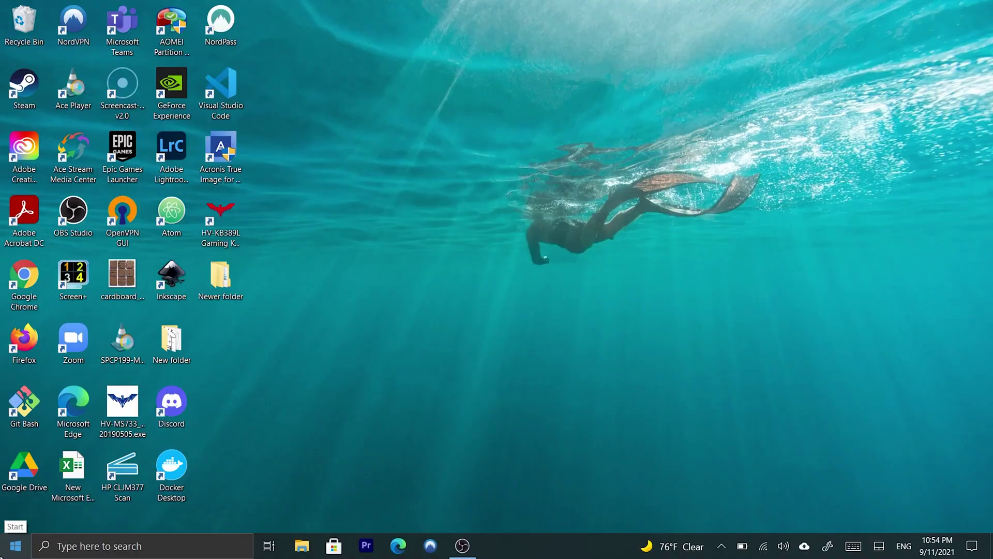
Launch Settings from Start, visit Update & Security, then close the window.
left_click(15, 546)
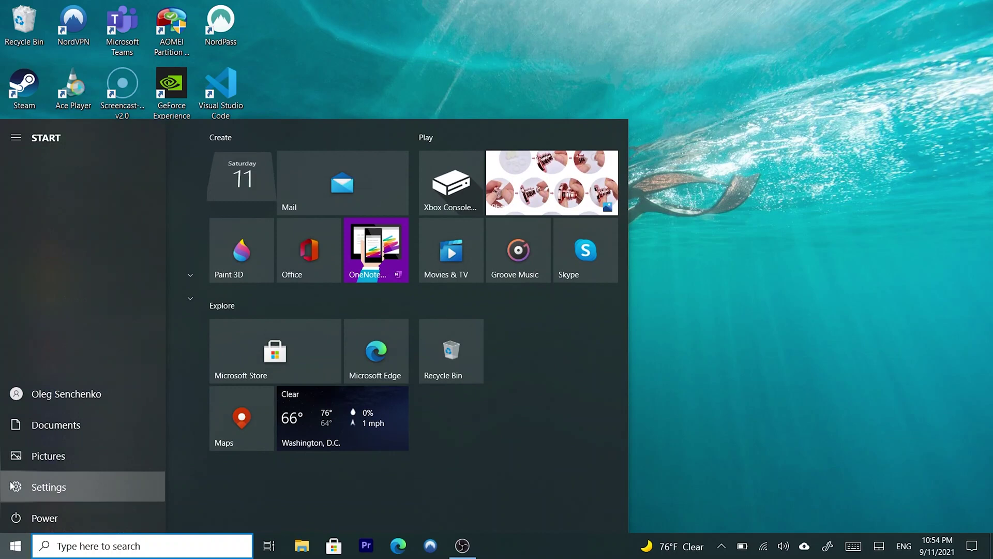
left_click(16, 483)
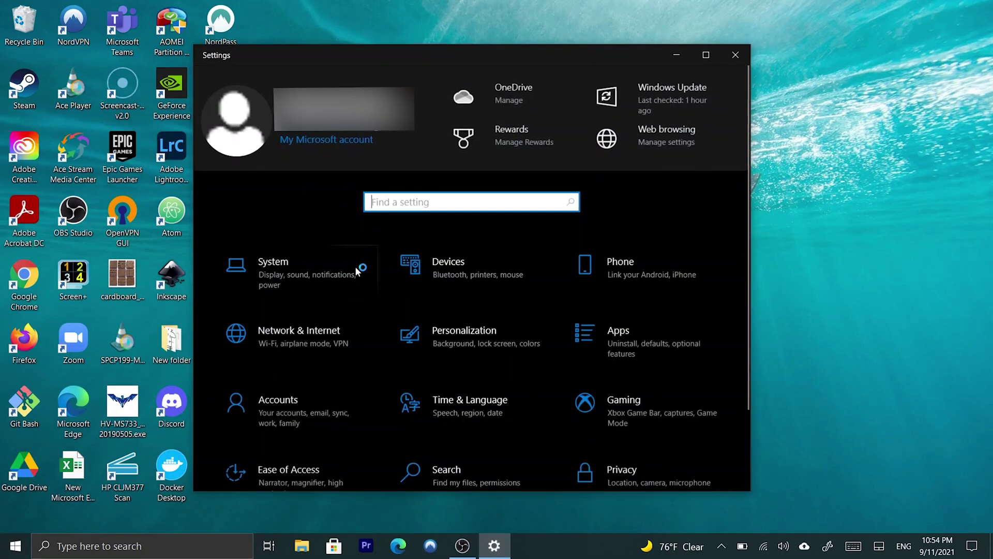
scroll(355, 266, "down", 3)
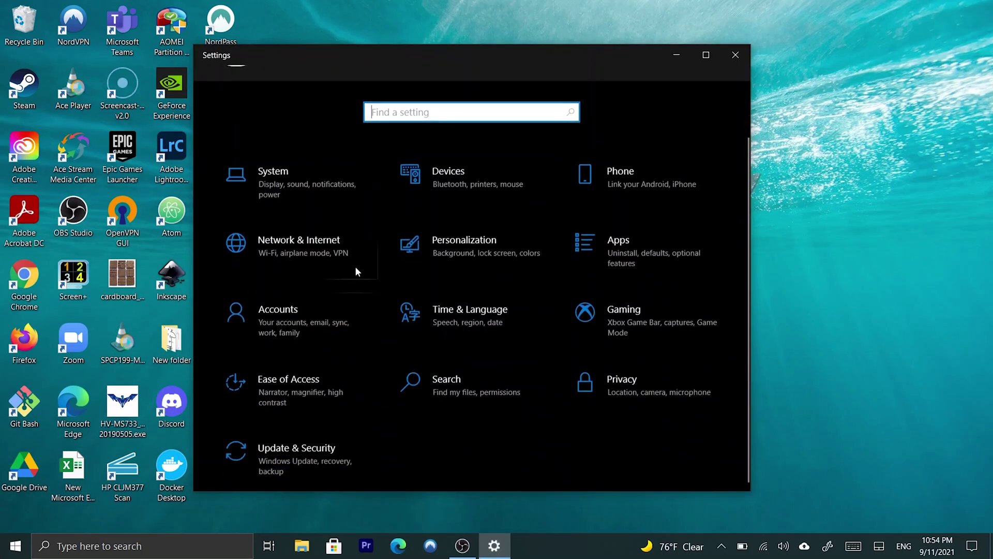
left_click(308, 444)
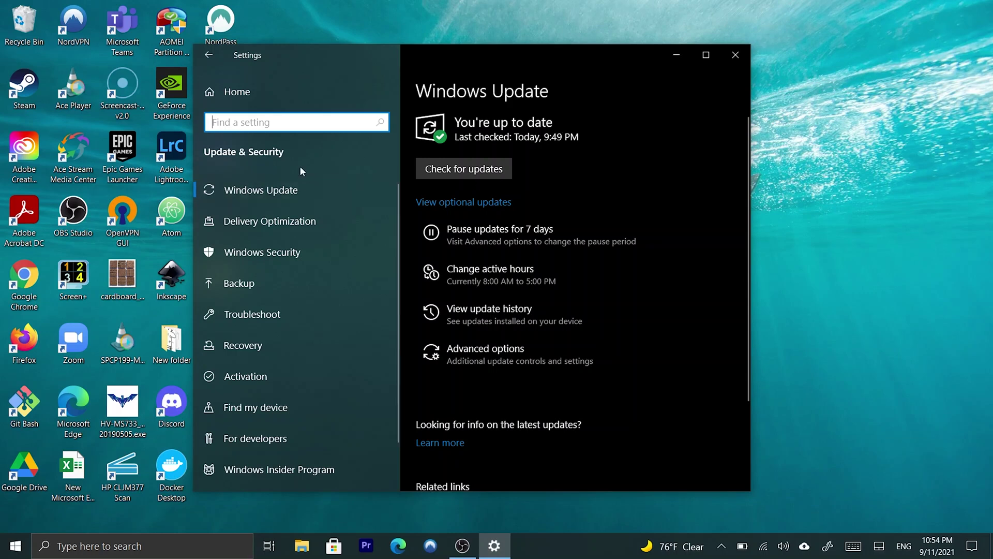
left_click(733, 54)
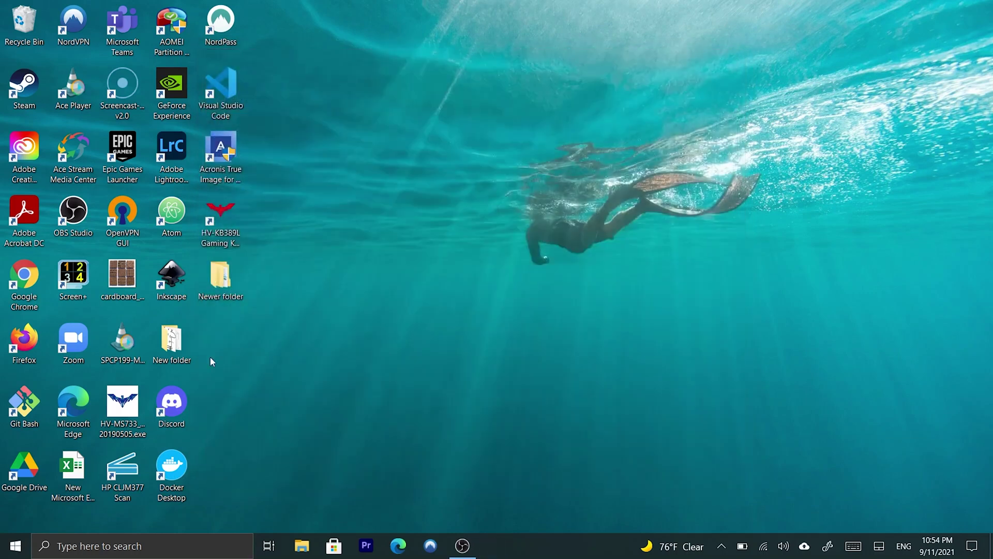
Search the taskbar for 'windows insider' and open the Windows Insider Program settings.
left_click(150, 550)
type("win")
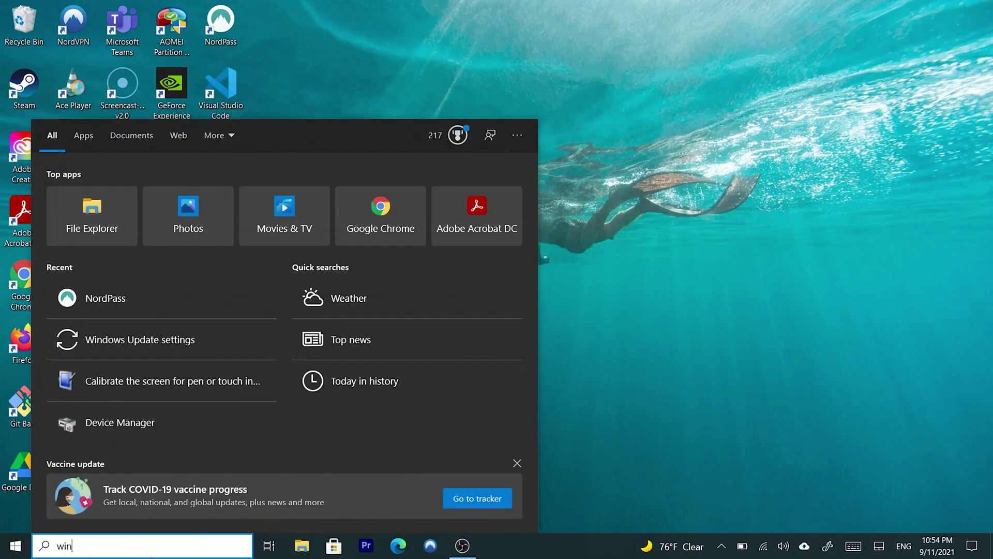
type("dows isi")
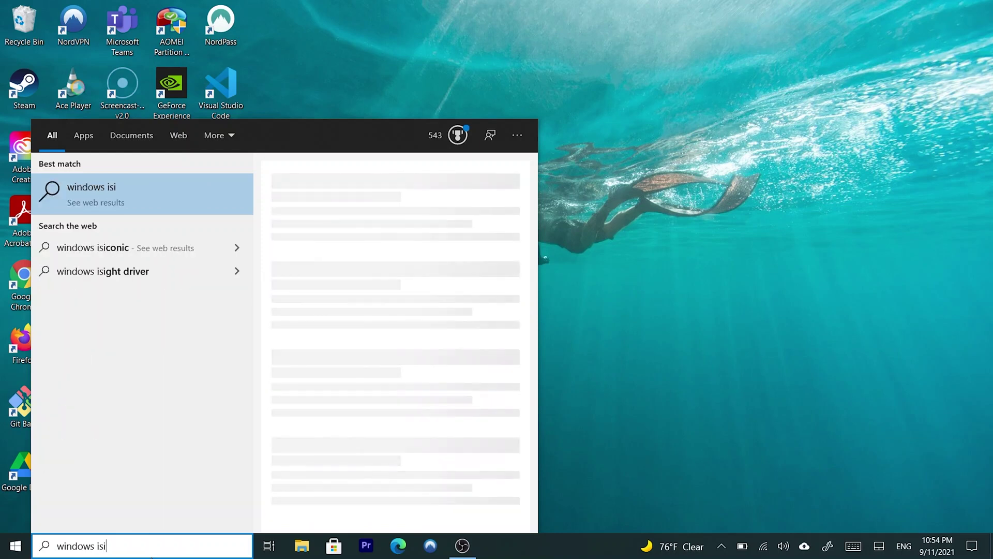
key("BackSpace")
type("nsider")
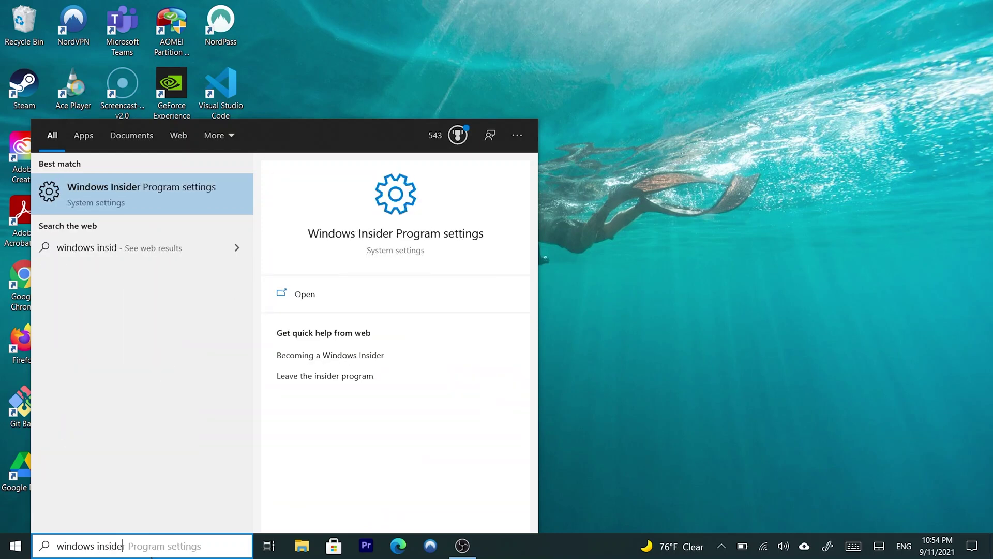
left_click(143, 192)
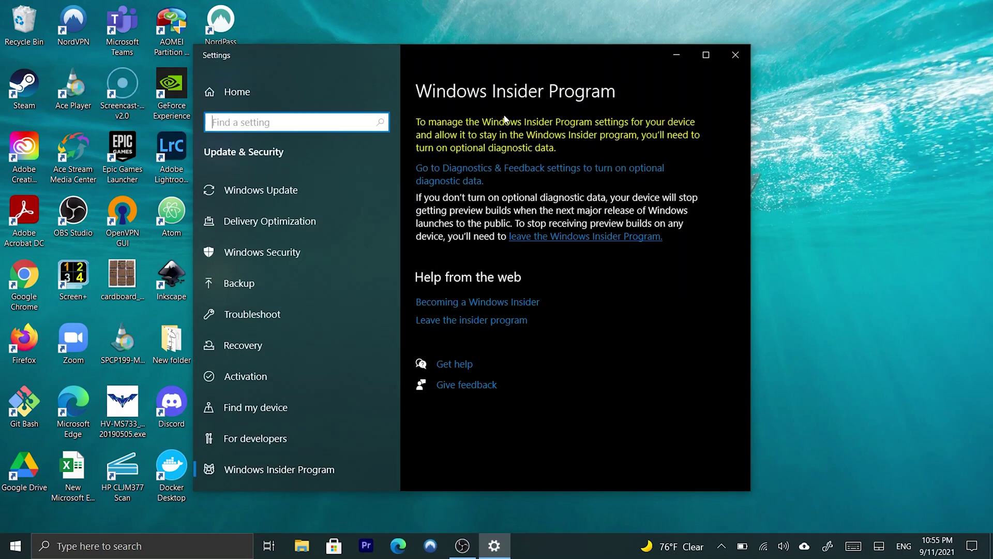
left_click(735, 54)
left_click(11, 548)
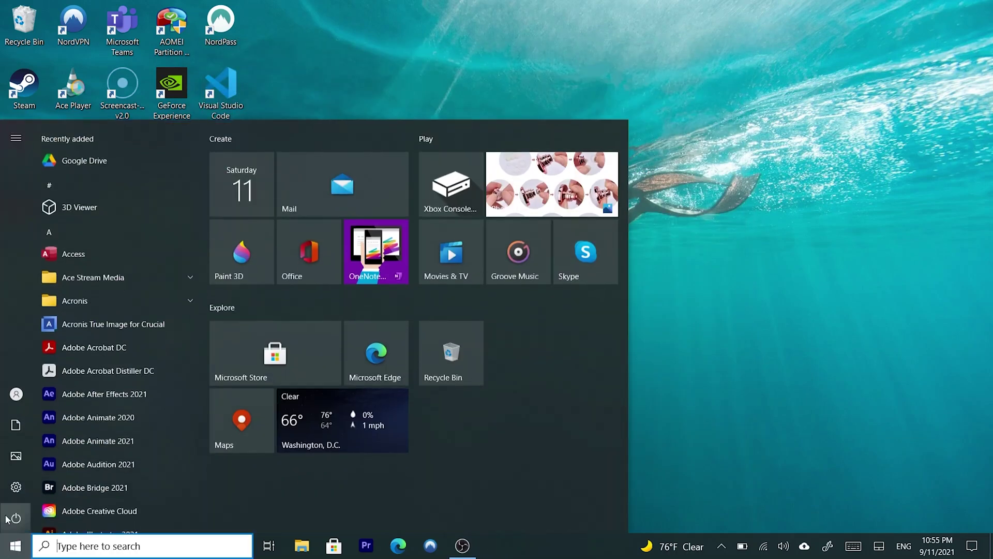
left_click(16, 487)
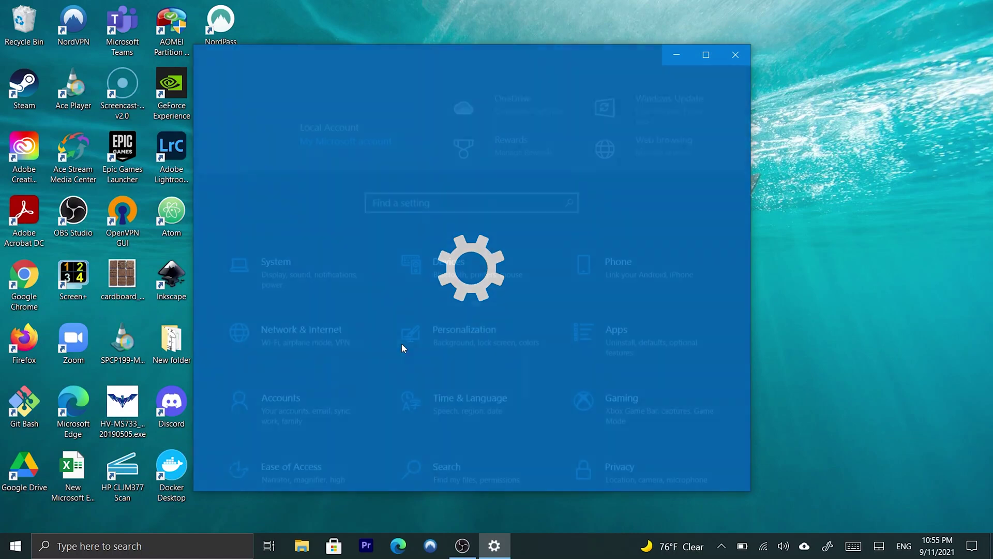
scroll(337, 300, "down", 3)
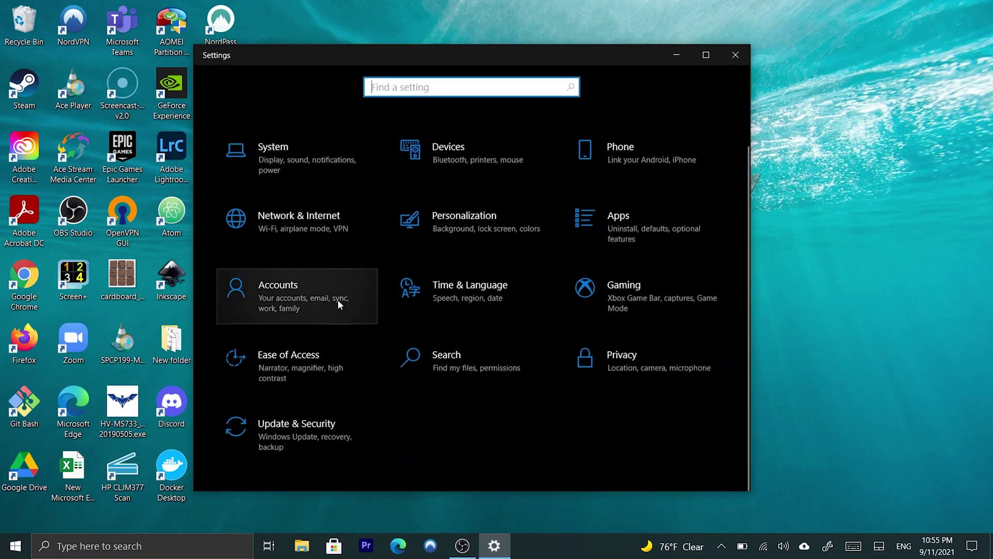
left_click(305, 446)
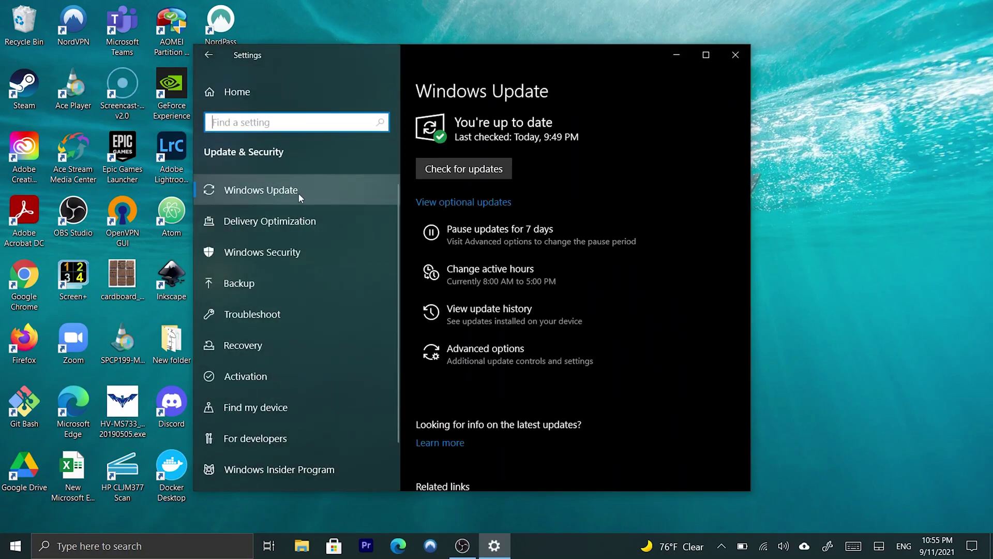
scroll(287, 454, "down", 2)
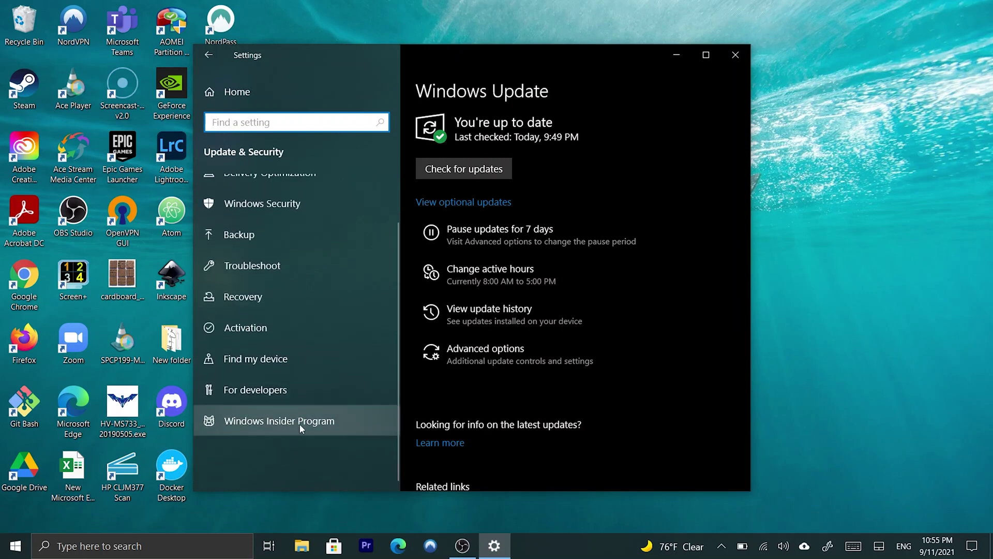
left_click(302, 423)
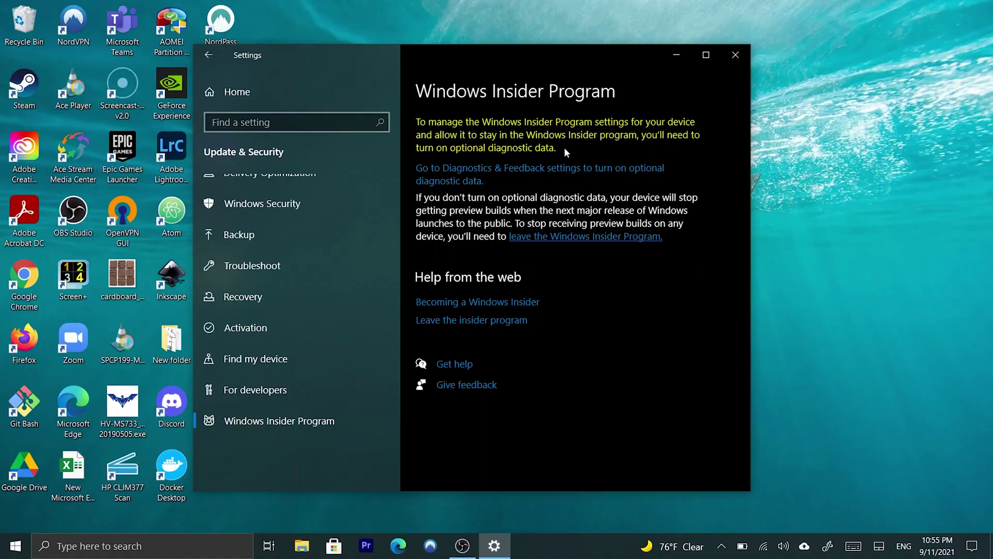
Set diagnostic data to Optional in Diagnostics & feedback, then return to Settings home.
left_click(465, 175)
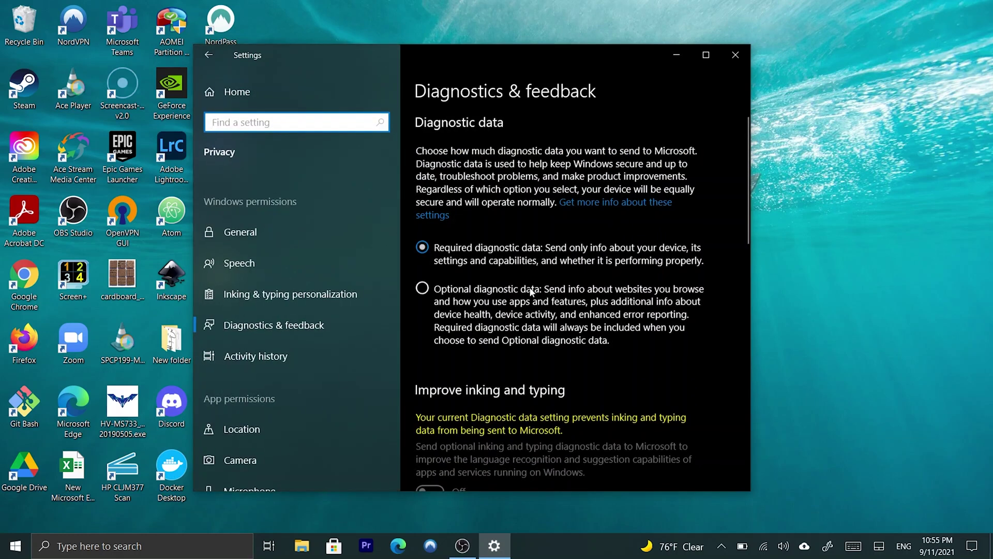
left_click(419, 291)
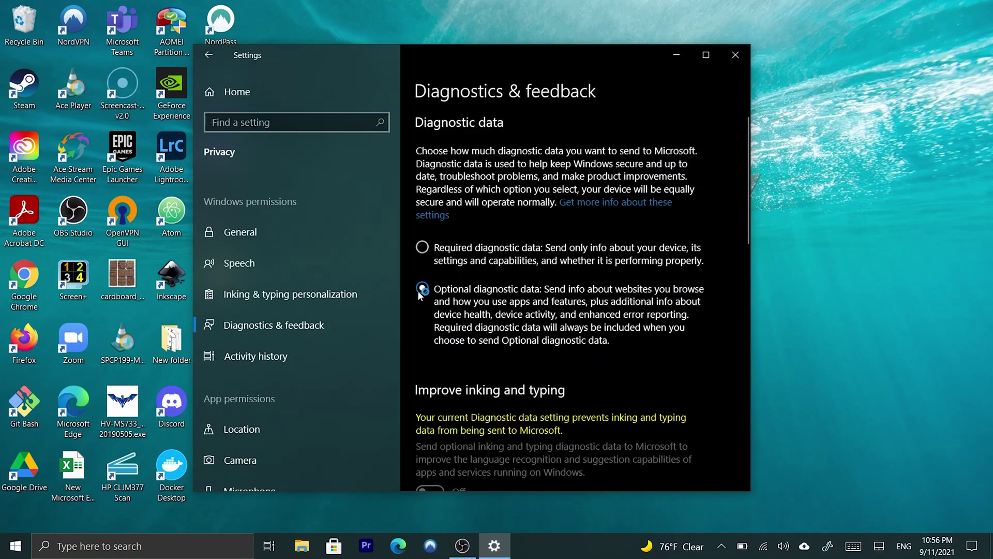
scroll(542, 356, "down", 5)
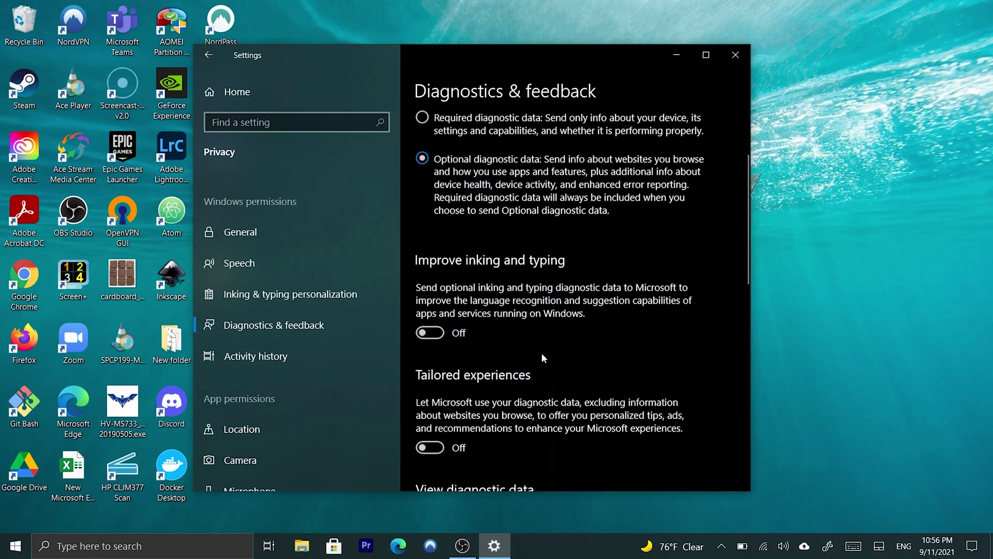
scroll(541, 352, "down", 15)
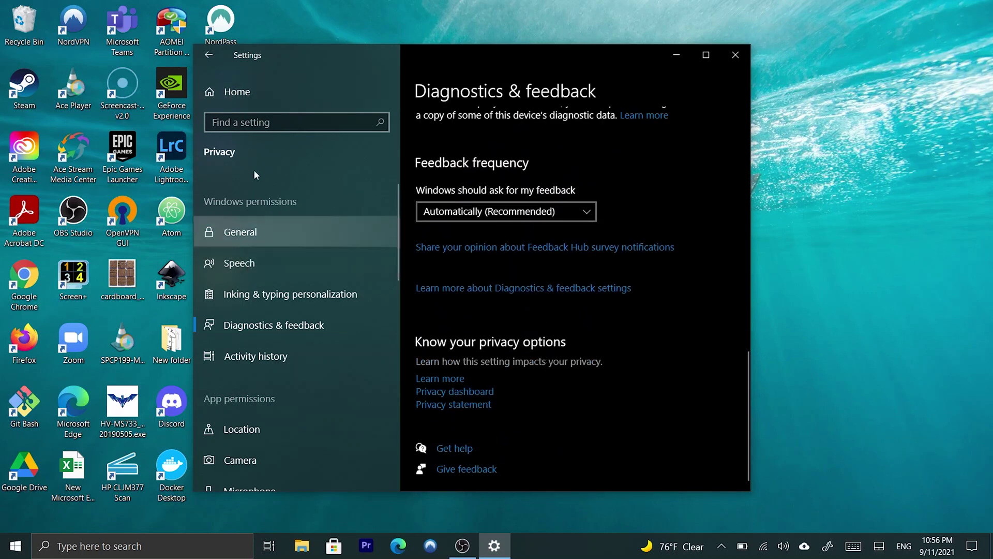
left_click(226, 88)
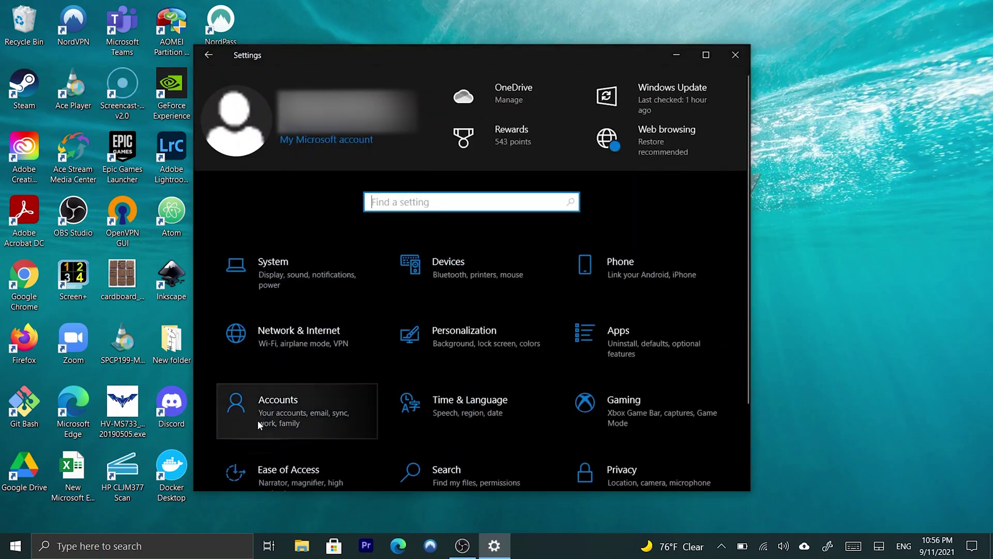
scroll(295, 427, "down", 2)
Go to Update & Security and open the Windows Insider Program page.
left_click(289, 440)
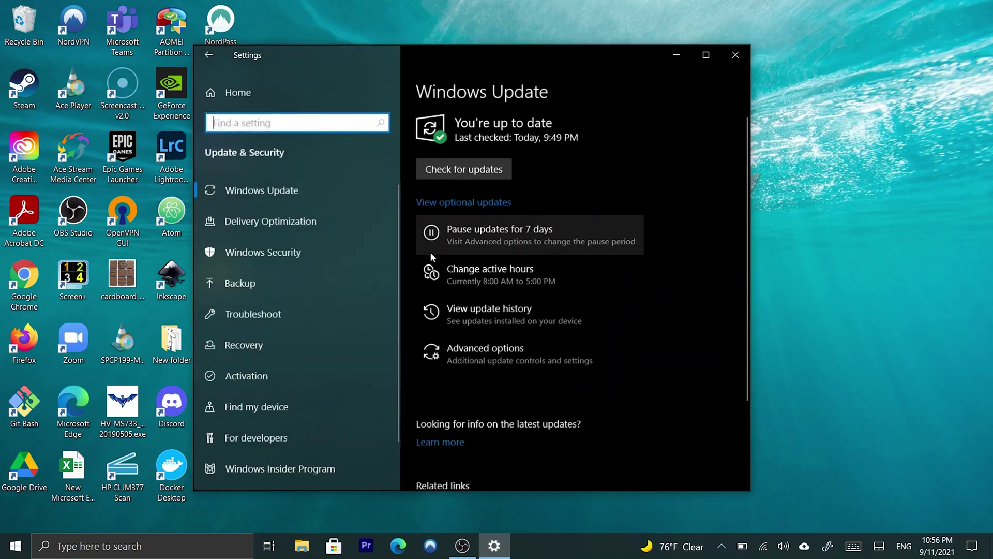
left_click(269, 464)
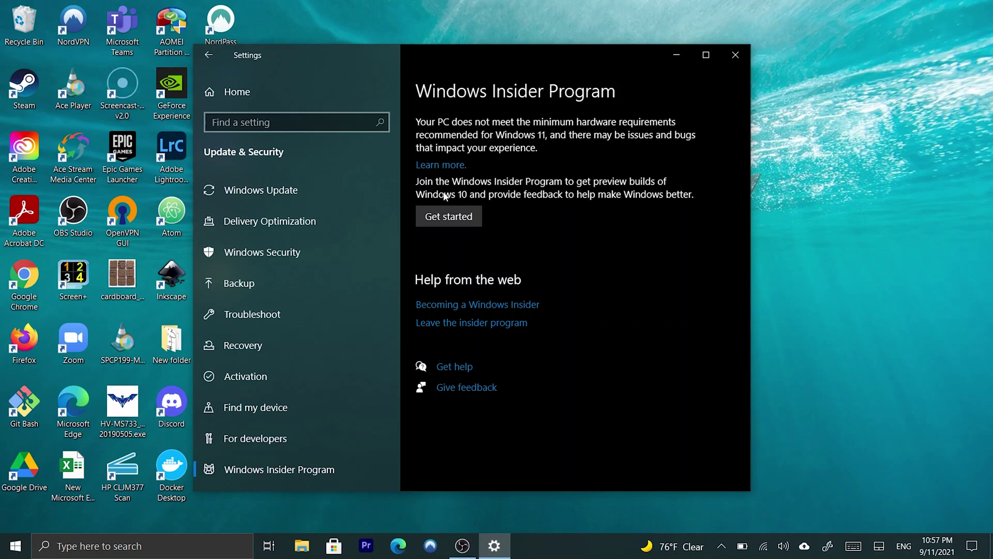
Register and sign up as a Windows Insider, accepting the program agreement terms.
left_click(449, 216)
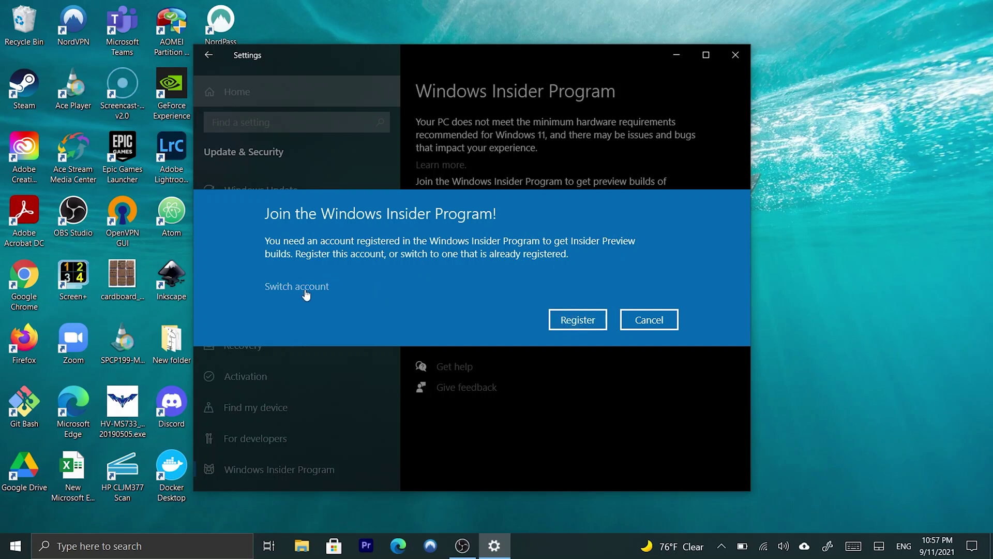
left_click(583, 320)
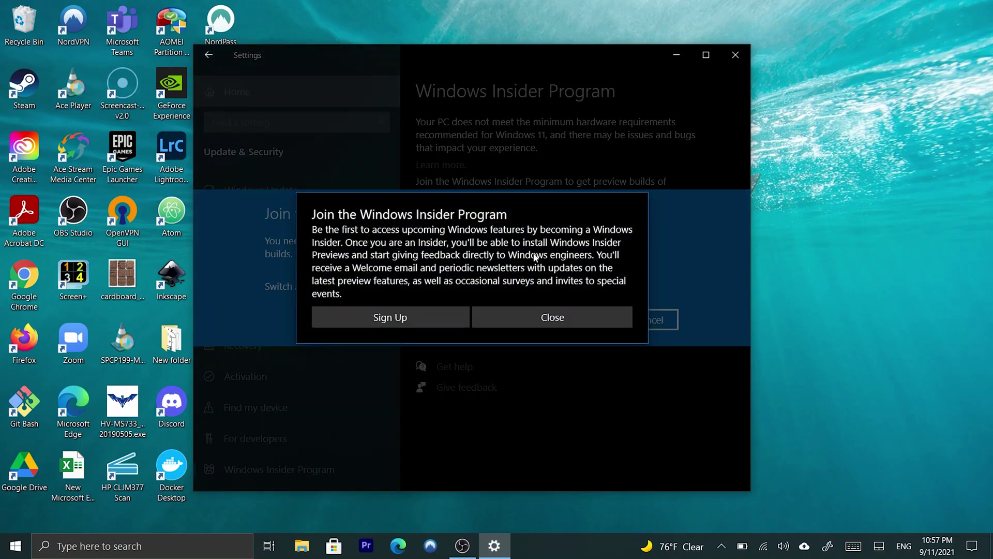
left_click(364, 315)
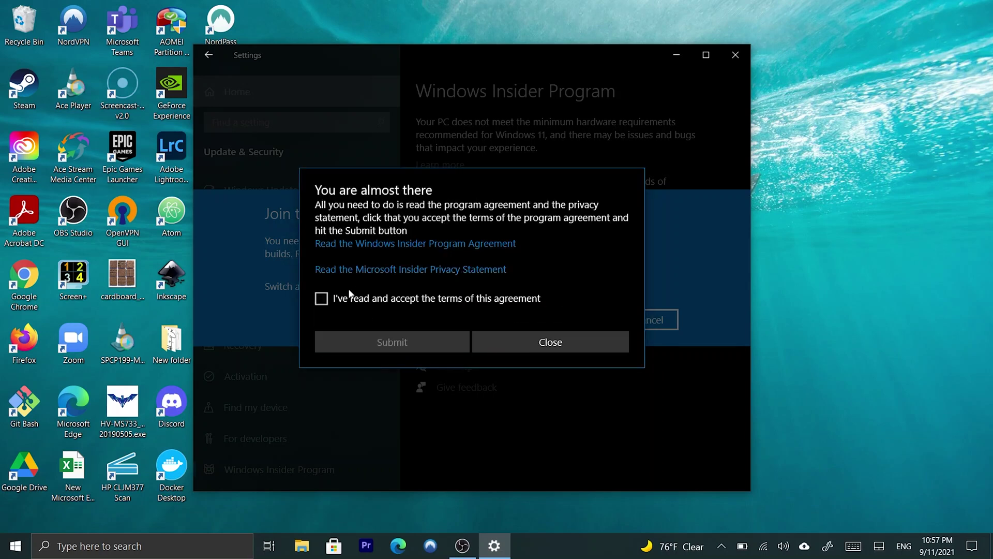
left_click(320, 301)
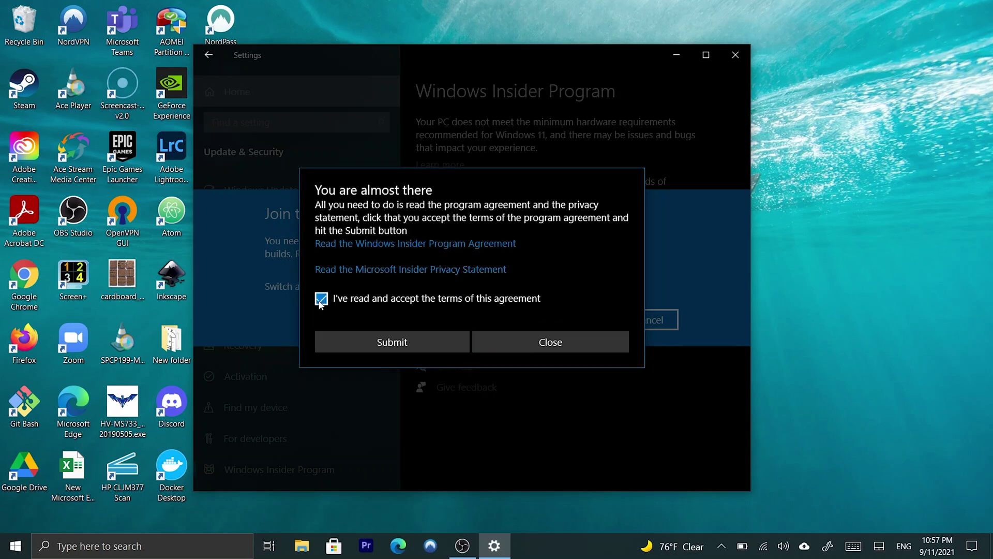
left_click(372, 340)
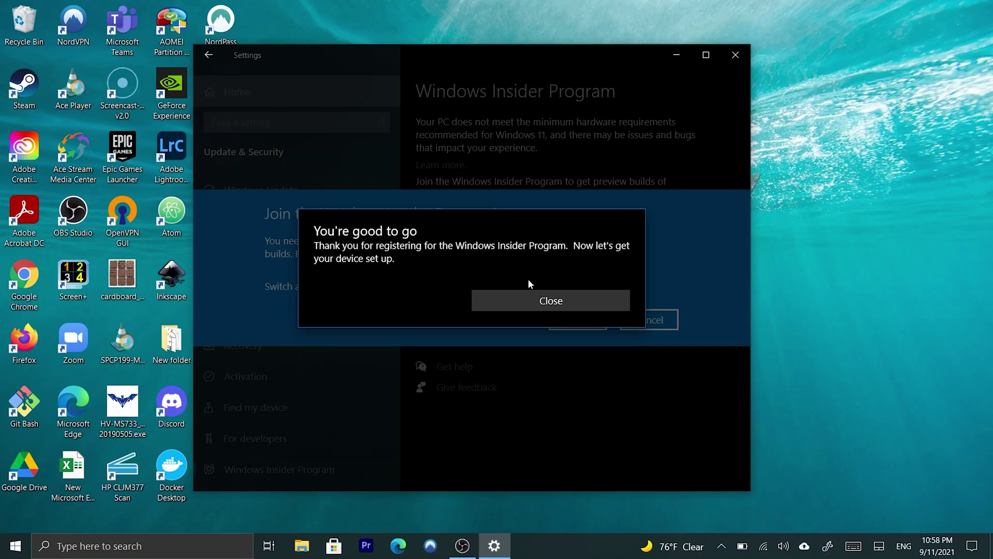
Dismiss the confirmation and link the existing Microsoft account for Insider builds.
left_click(541, 300)
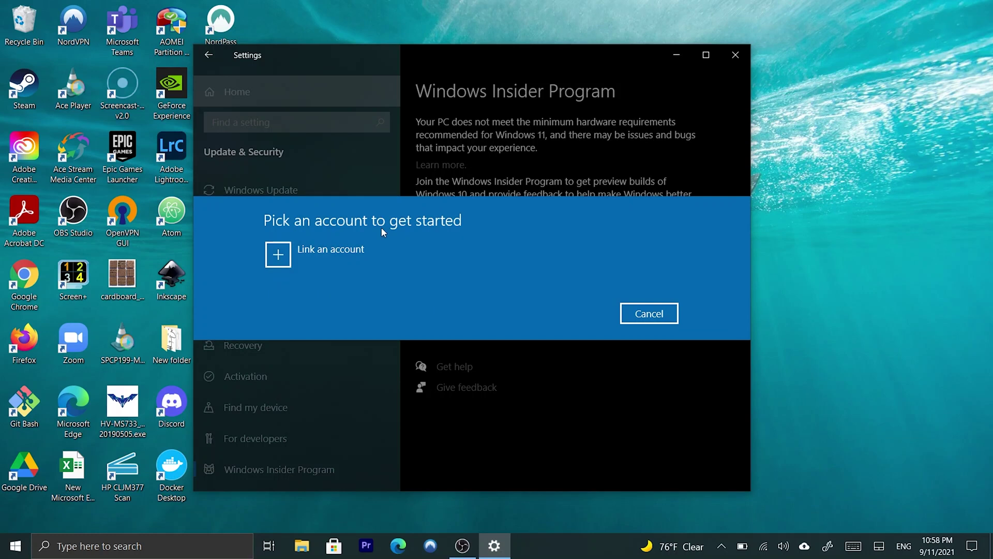
left_click(344, 254)
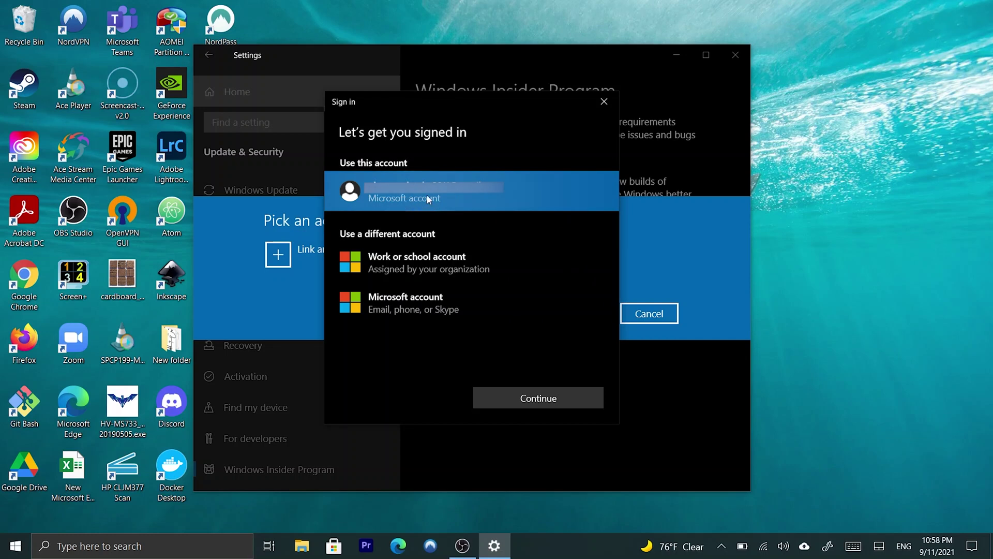
left_click(546, 398)
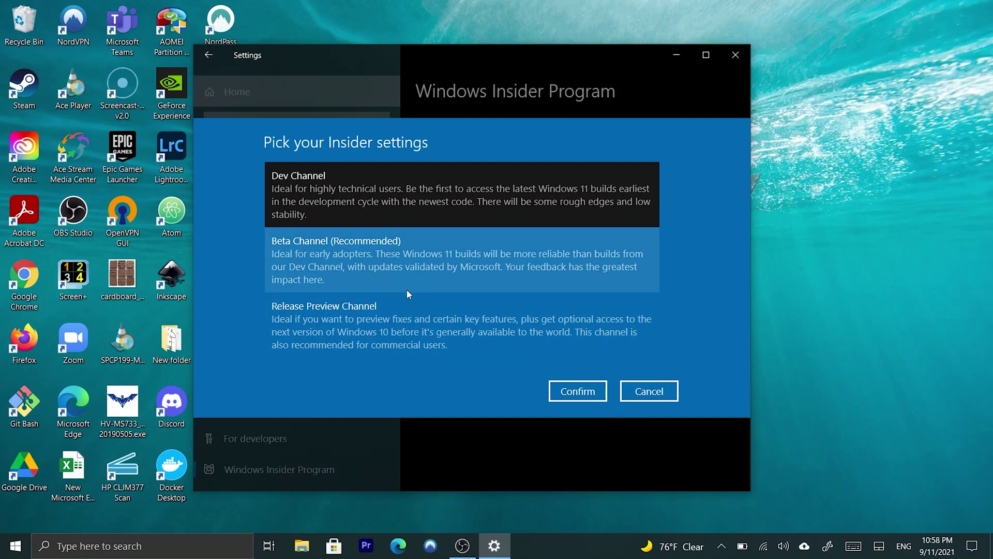
Select and confirm the Beta Channel (Recommended) for Insider Preview builds.
left_click(388, 268)
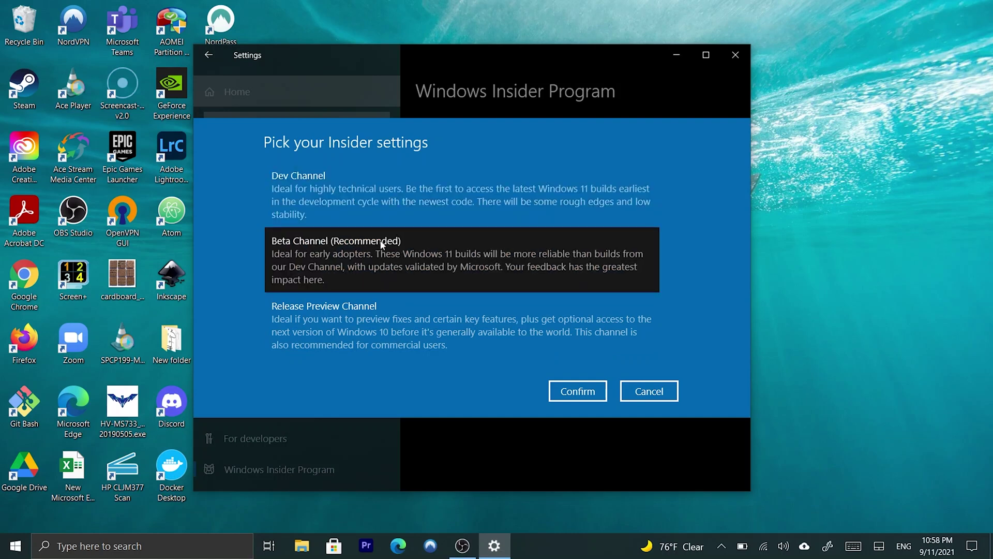
left_click(578, 392)
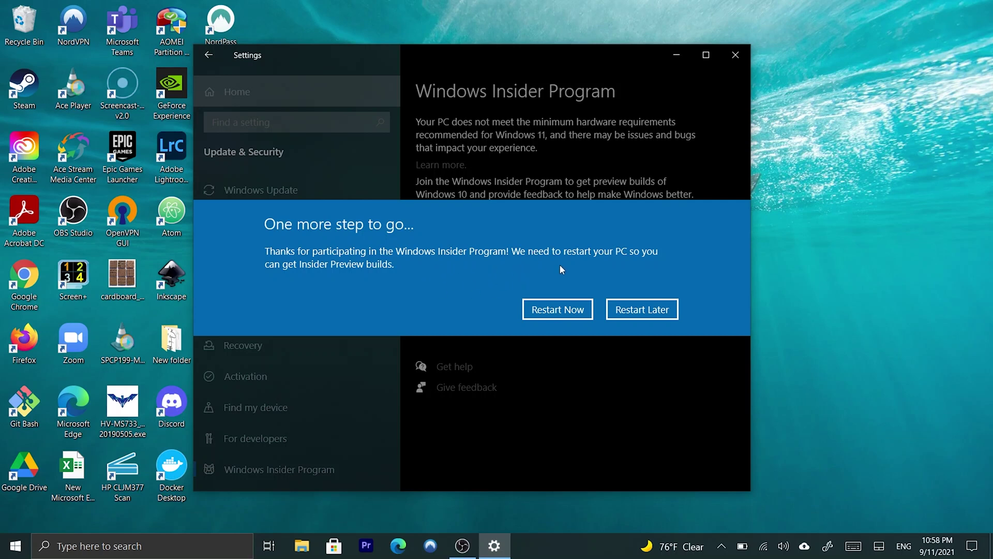
left_click(642, 309)
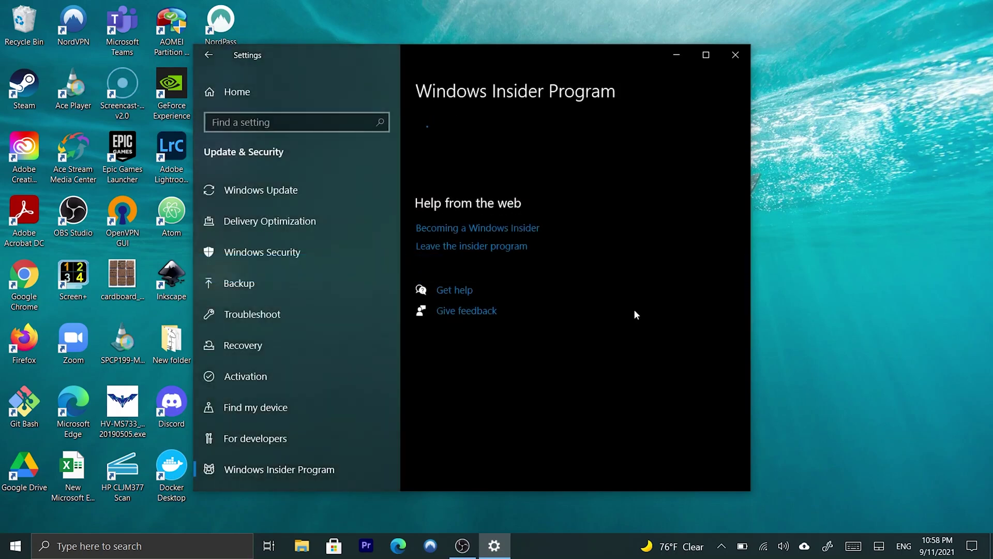